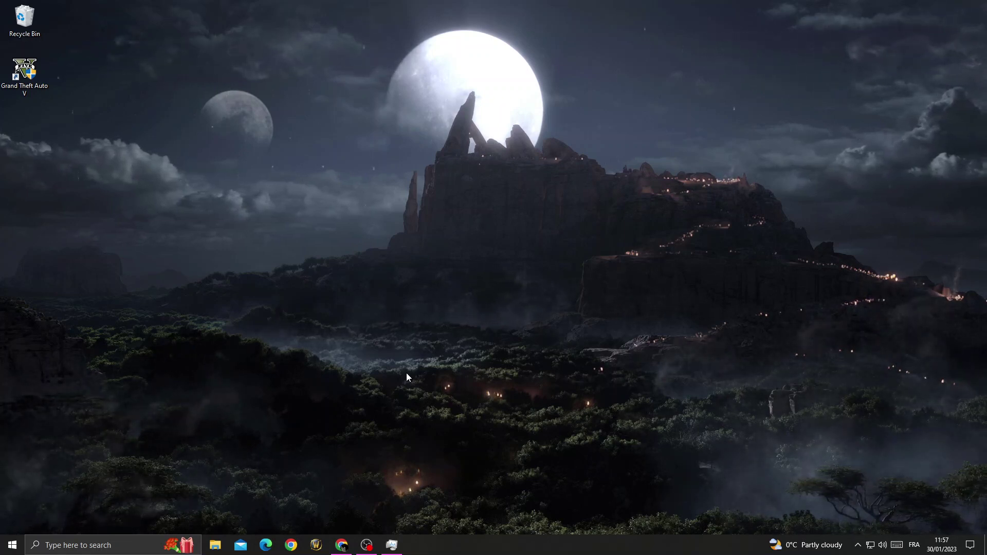
Confirm 'Let apps run in the background' is Off, close Settings, and start a system search
{"action": "left_click", "coordinate": [12, 544]}
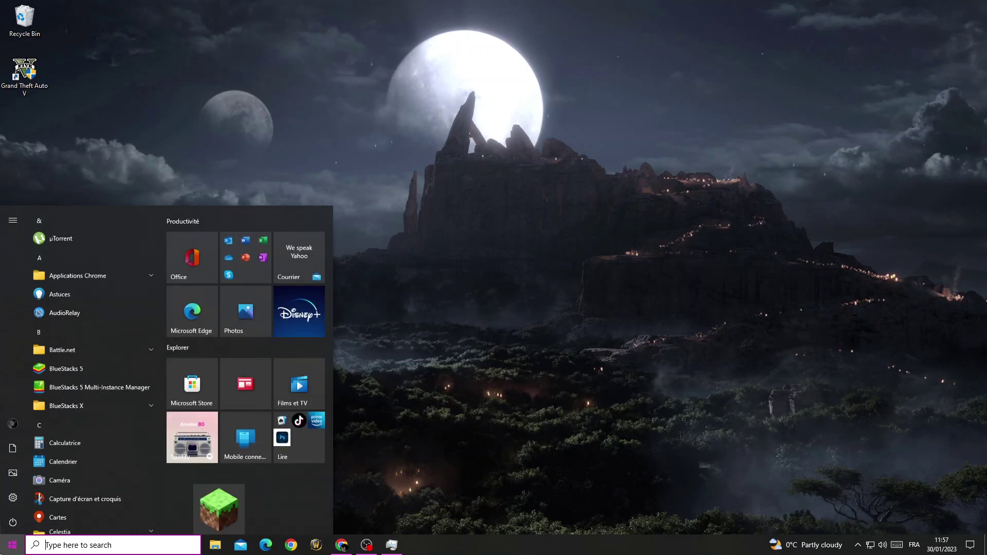
{"action": "left_click", "coordinate": [13, 497]}
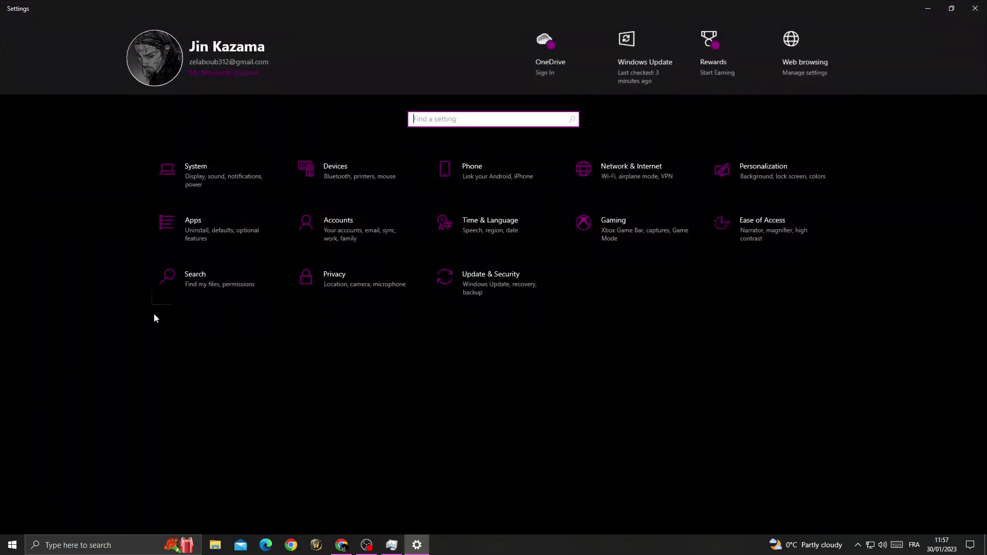
{"action": "left_click", "coordinate": [367, 278]}
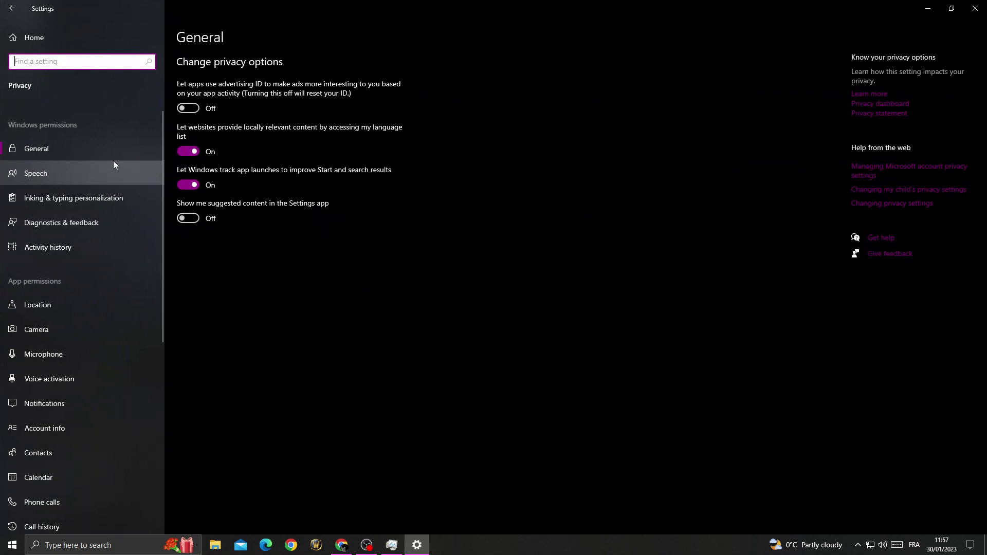
{"action": "scroll", "coordinate": [106, 158], "scroll_direction": "down", "scroll_amount": 1}
{"action": "scroll", "coordinate": [107, 158], "scroll_direction": "down", "scroll_amount": 4}
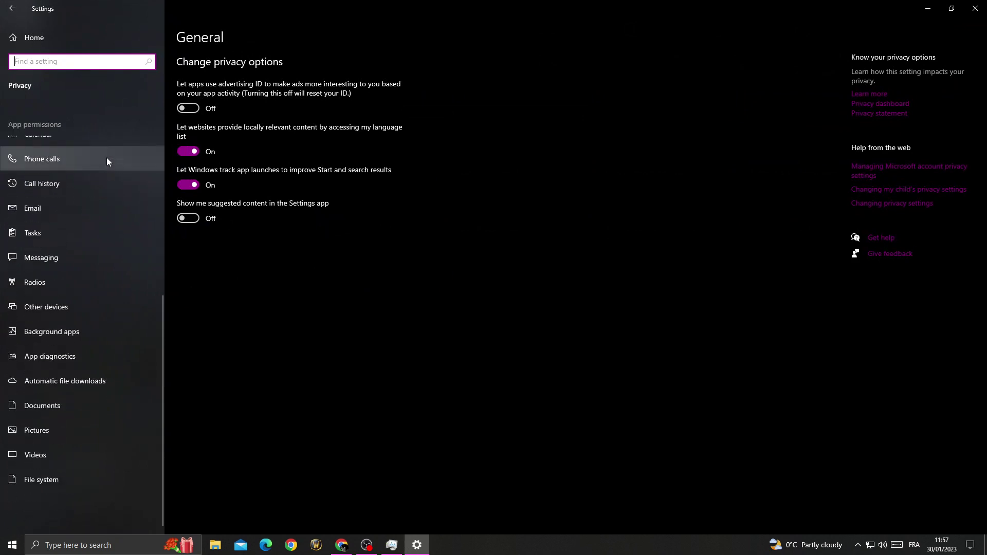
{"action": "left_click", "coordinate": [102, 329]}
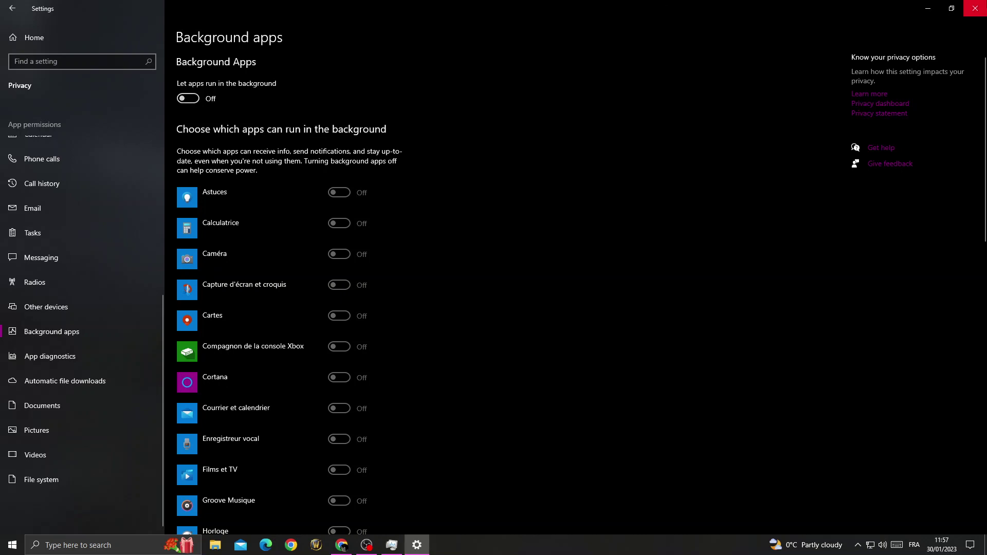
{"action": "key", "text": "alt+F4"}
{"action": "key", "text": "super+s"}
{"action": "type", "text": "de"}
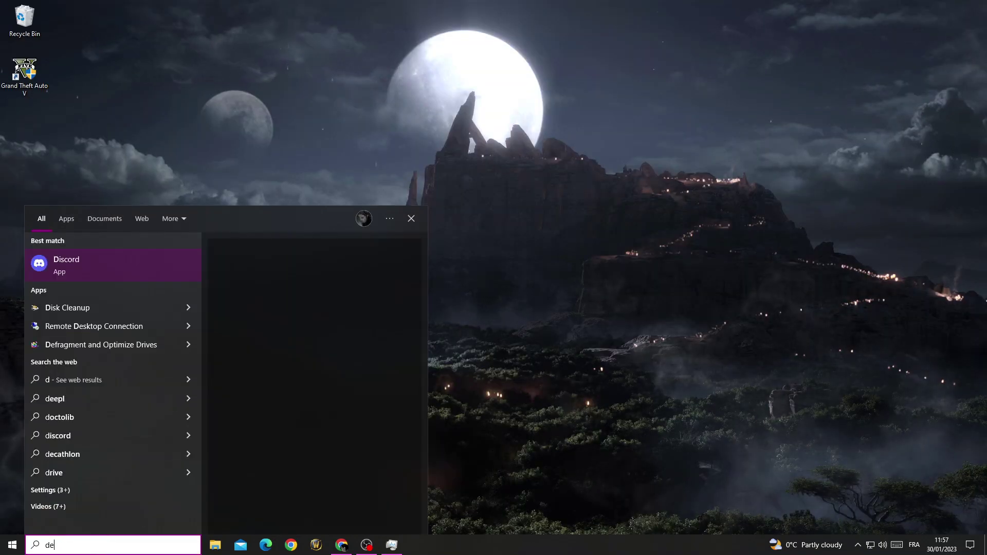
{"action": "type", "text": "vice"}
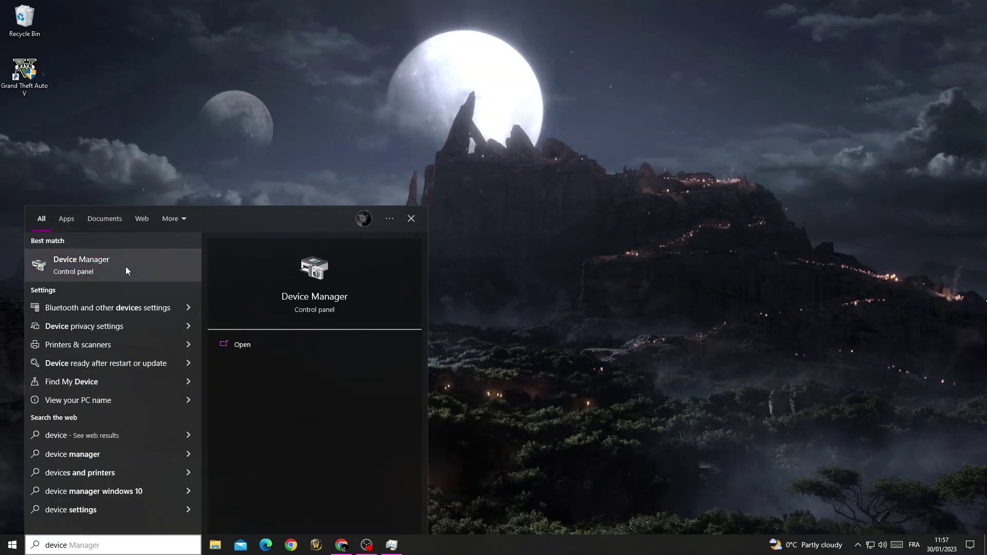
Launch Device Manager and bring up the NVIDIA GeForce GTX 1650 under Display adapters
{"action": "left_click", "coordinate": [126, 266]}
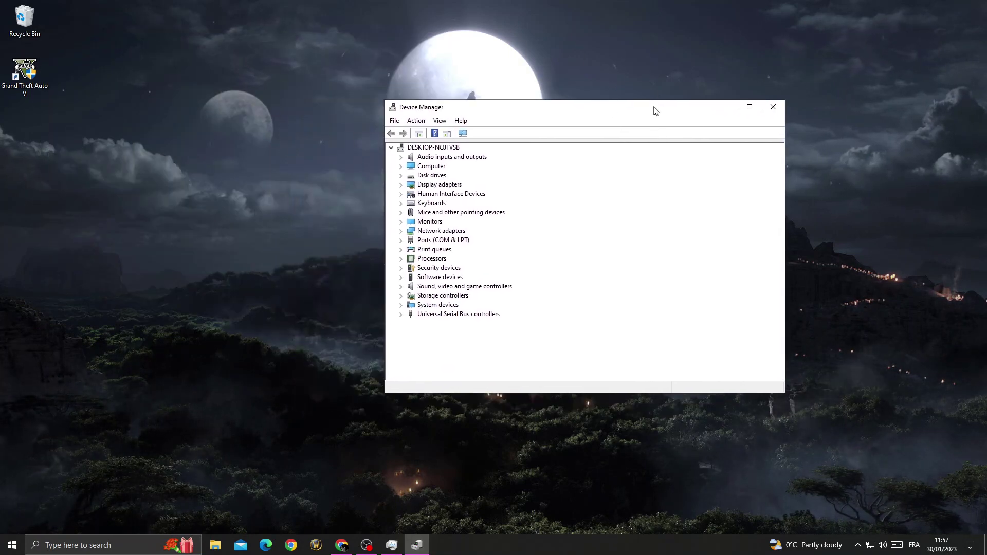
{"action": "left_click_drag", "start_coordinate": [318, 30], "coordinate": [664, 109]}
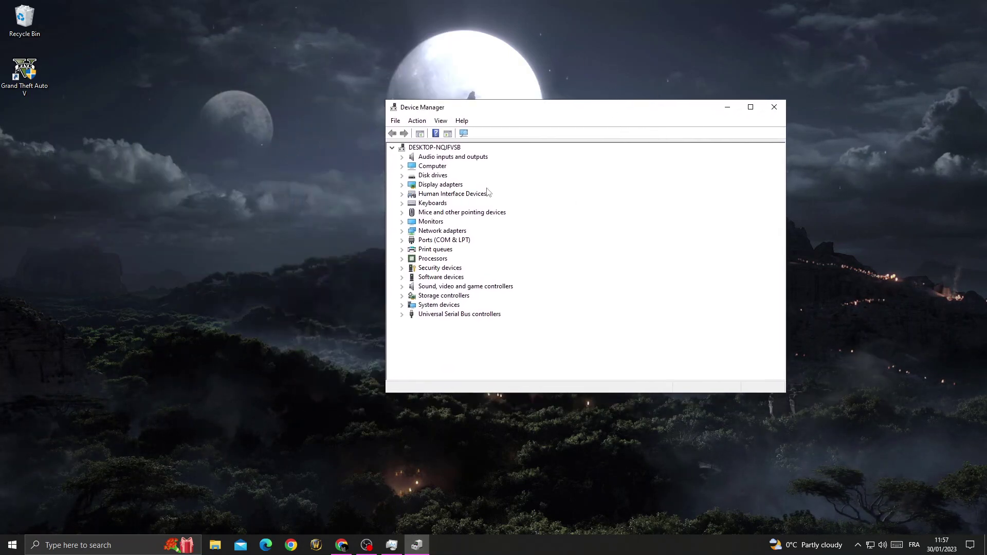
{"action": "left_click", "coordinate": [402, 186]}
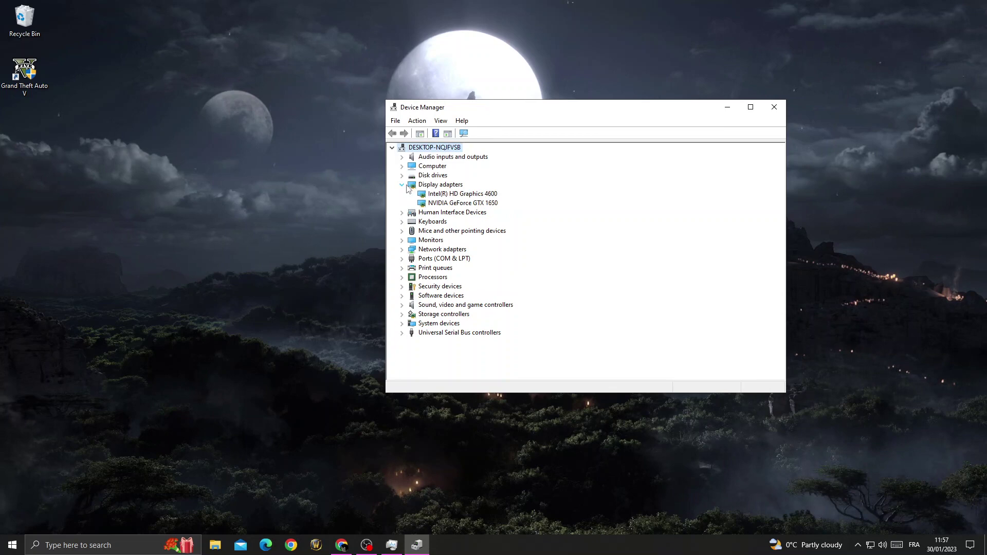
{"action": "right_click", "coordinate": [467, 204]}
Search automatically for a GTX 1650 driver, find the best one installed, and close Device Manager
{"action": "left_click", "coordinate": [514, 216]}
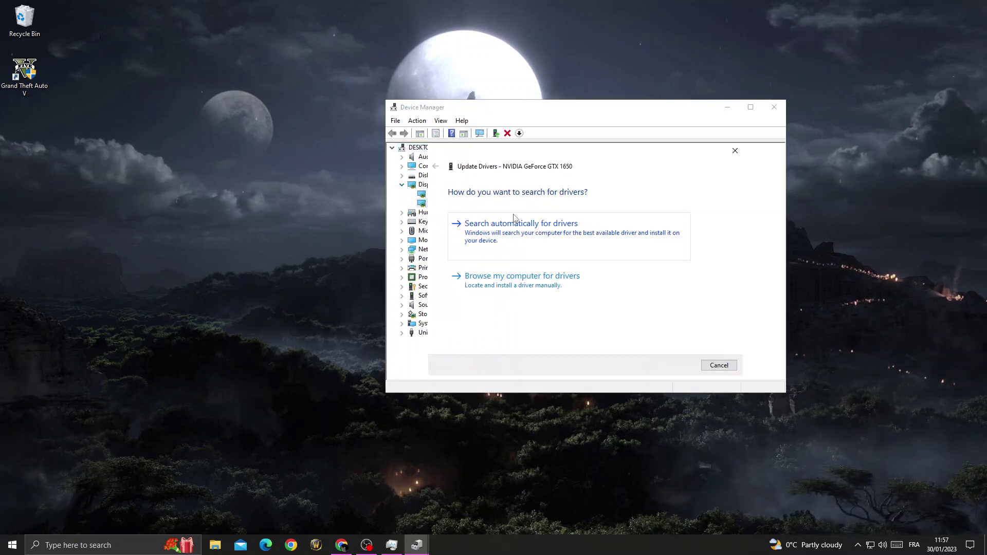
{"action": "left_click", "coordinate": [543, 232]}
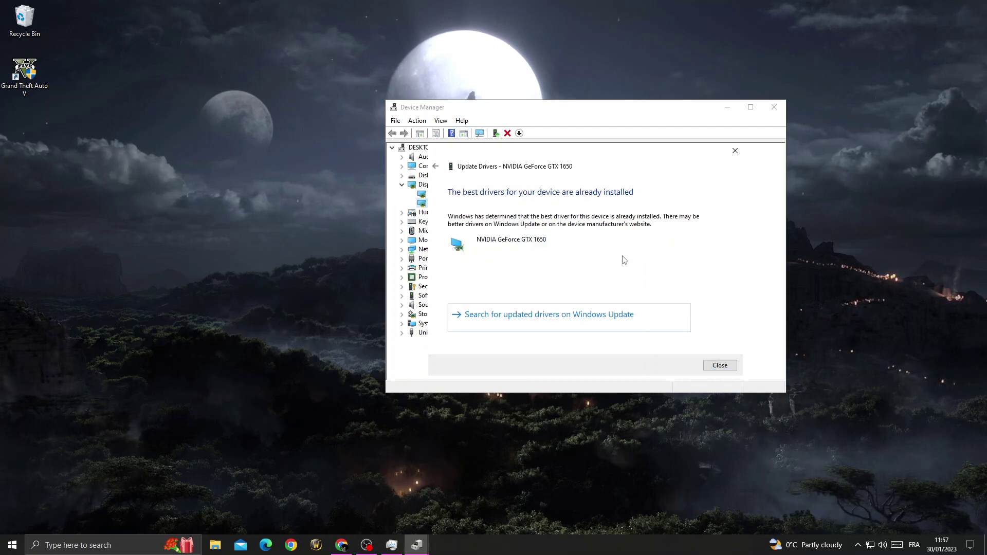
{"action": "left_click", "coordinate": [720, 365]}
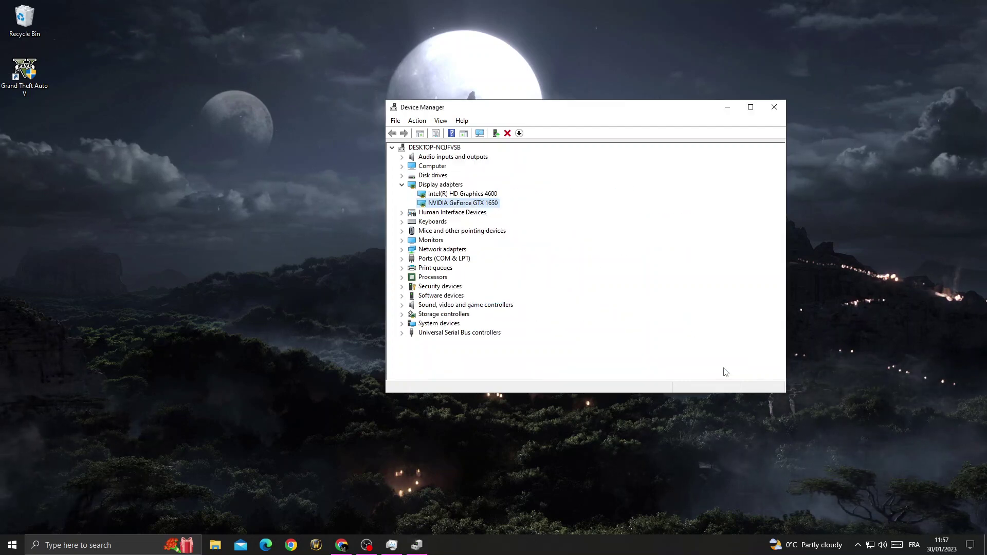
{"action": "left_click", "coordinate": [774, 107]}
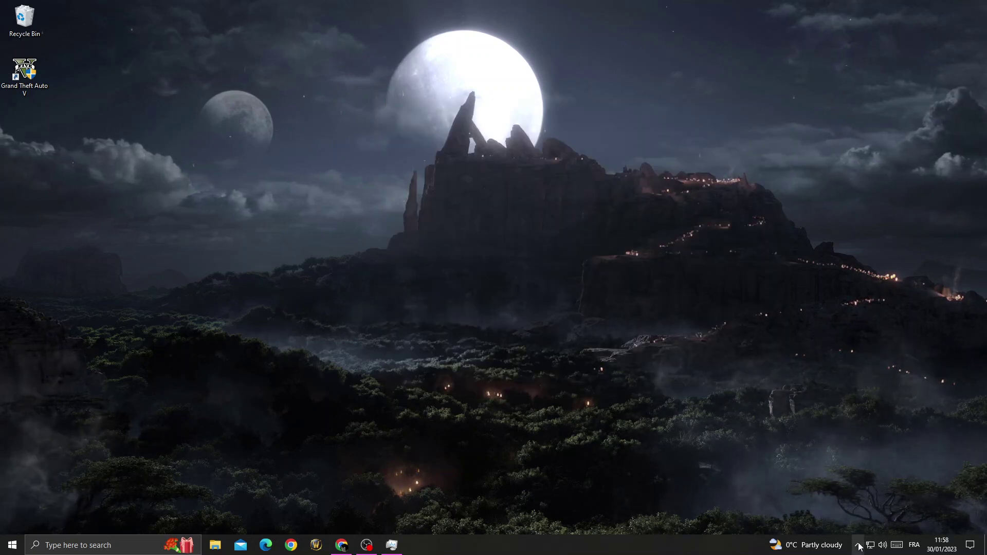
Open the Grand Theft Auto V shortcut's Compatibility settings for all users
{"action": "right_click", "coordinate": [36, 67]}
{"action": "left_click", "coordinate": [120, 307]}
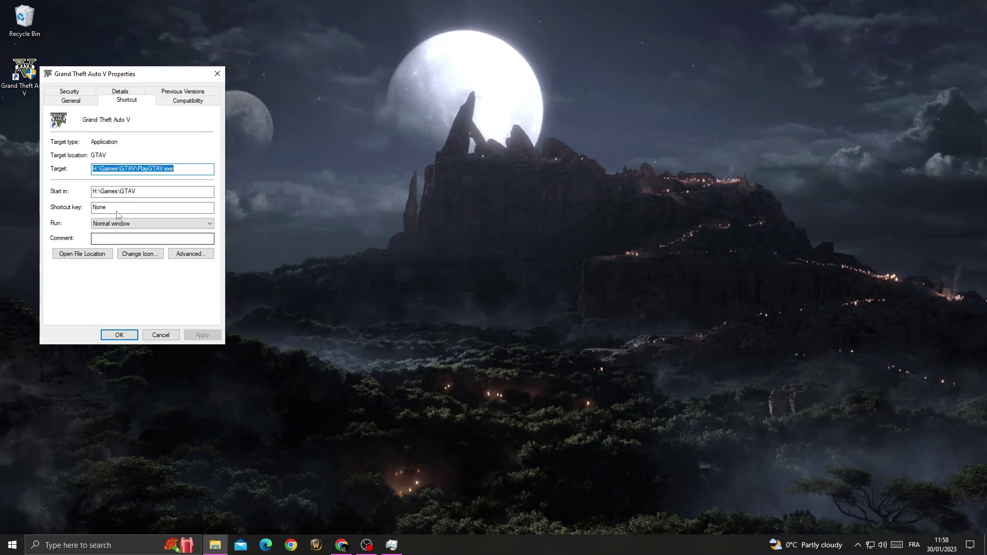
{"action": "left_click", "coordinate": [186, 101]}
{"action": "left_click_drag", "start_coordinate": [187, 81], "coordinate": [571, 155]}
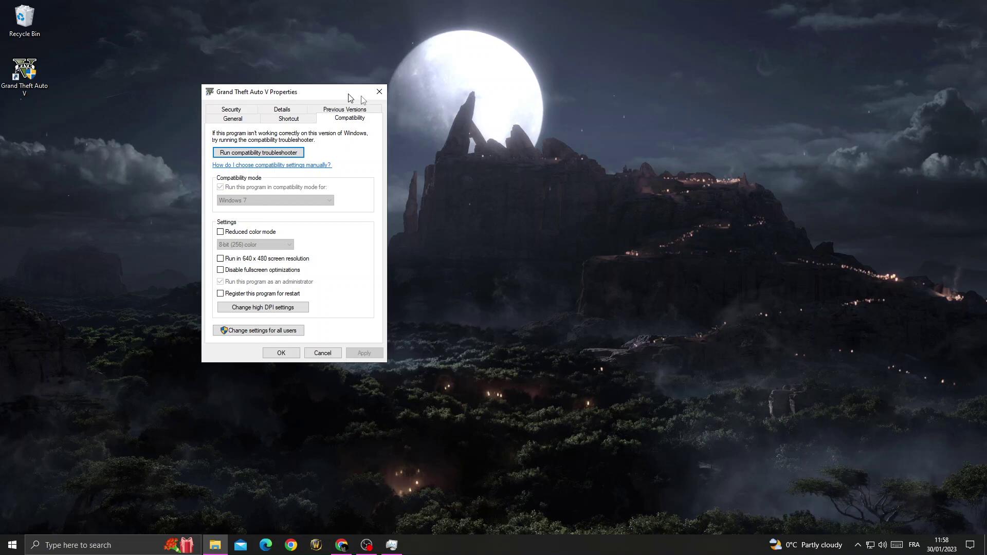
{"action": "left_click", "coordinate": [484, 387]}
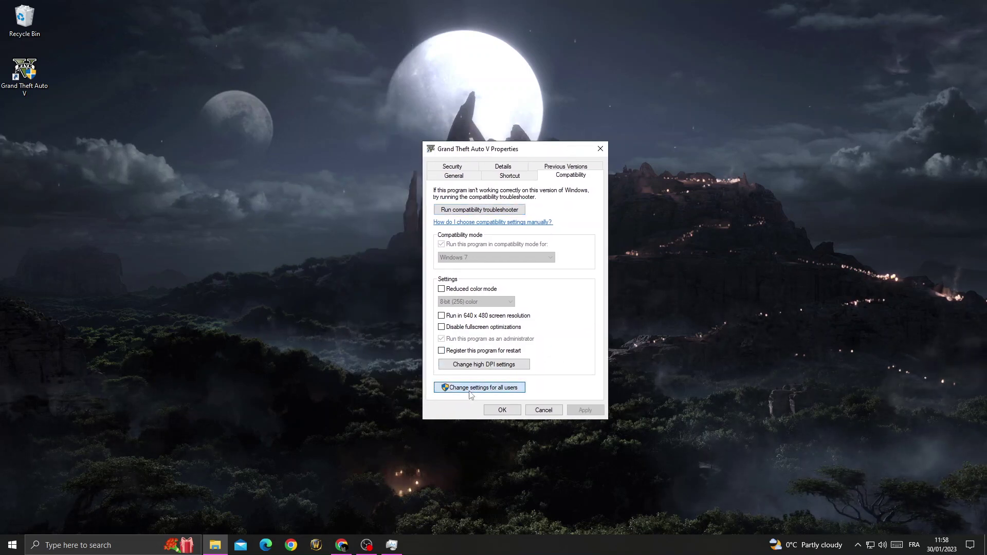
Set PlayGTAV to Windows 7 compatibility mode as administrator and save both dialogs with OK
{"action": "left_click", "coordinate": [477, 268]}
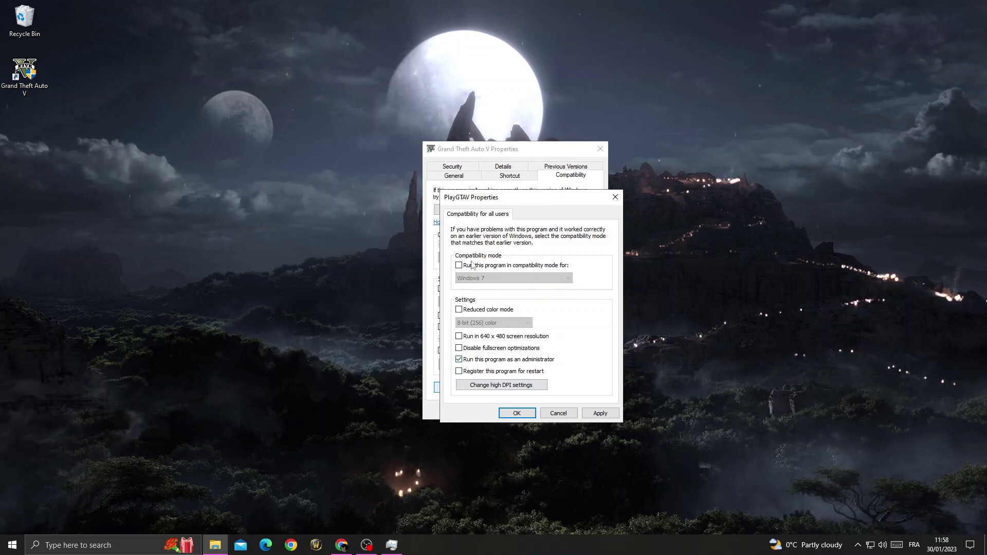
{"action": "left_click", "coordinate": [512, 265]}
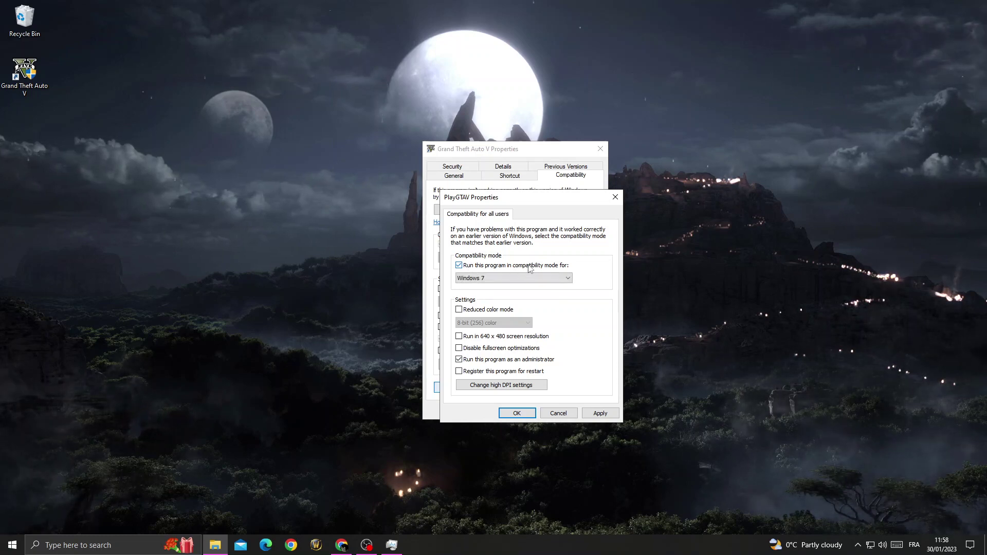
{"action": "left_click", "coordinate": [509, 278]}
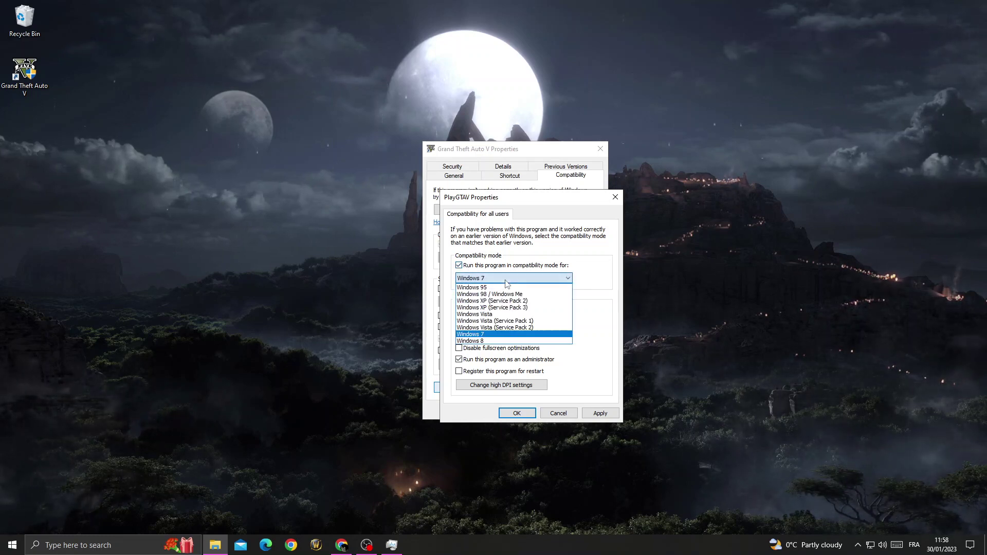
{"action": "left_click", "coordinate": [484, 335]}
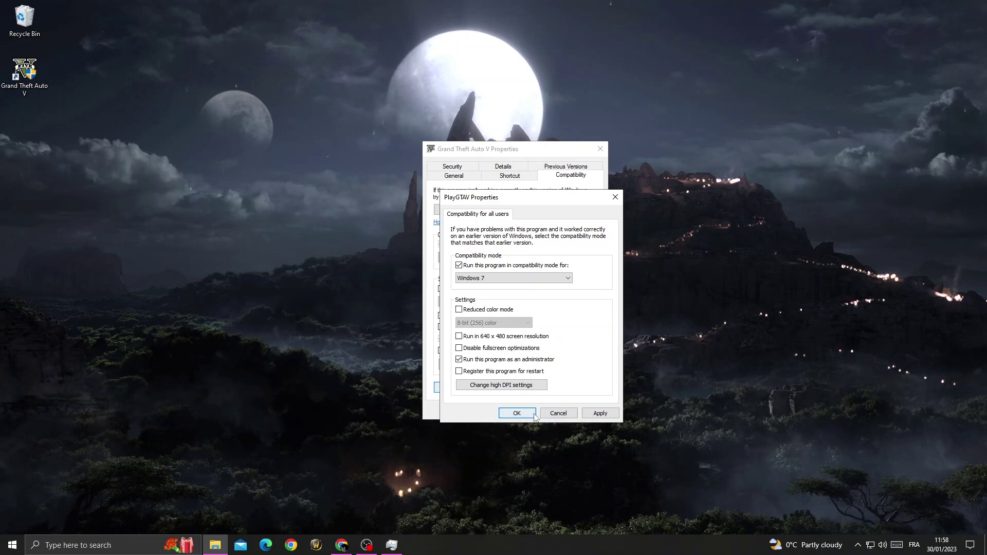
{"action": "left_click", "coordinate": [510, 413]}
{"action": "left_click", "coordinate": [499, 413]}
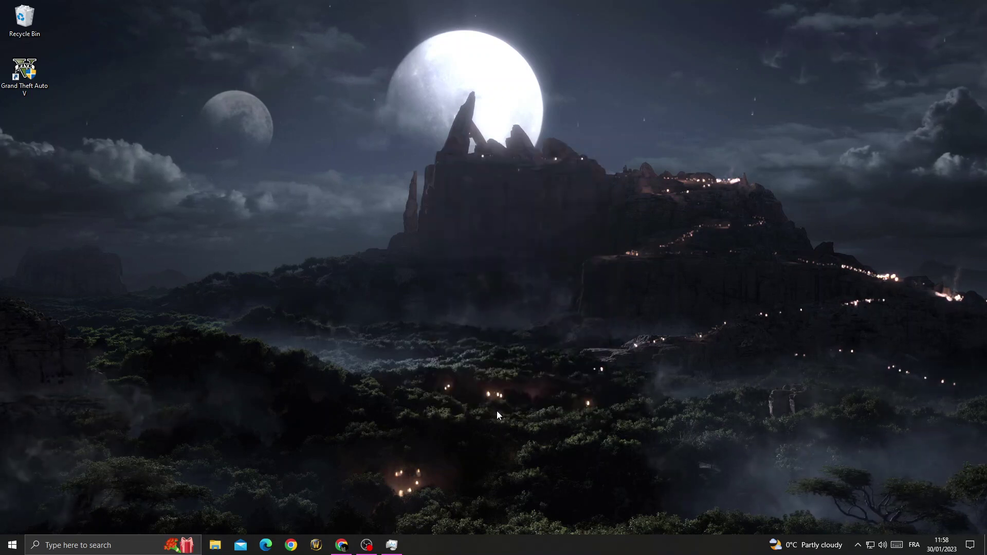